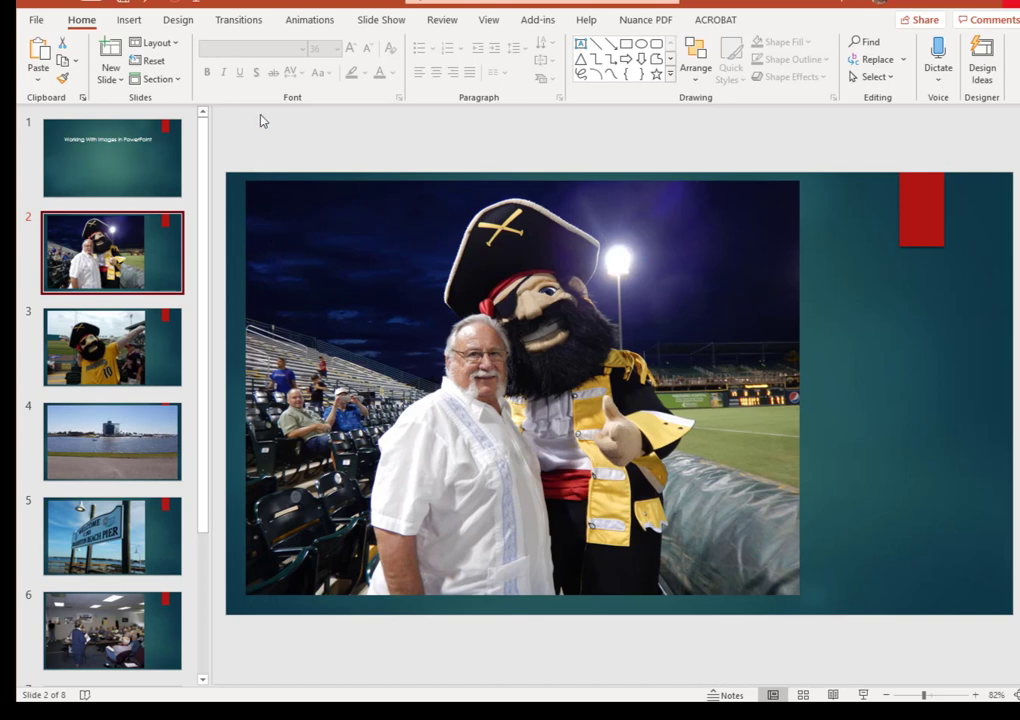
Step: Start removing the background of slide 2's photo, marking the mascot's hat, face, shoulder and lower body and the man's lower shirt as areas to keep
left_click(317, 222)
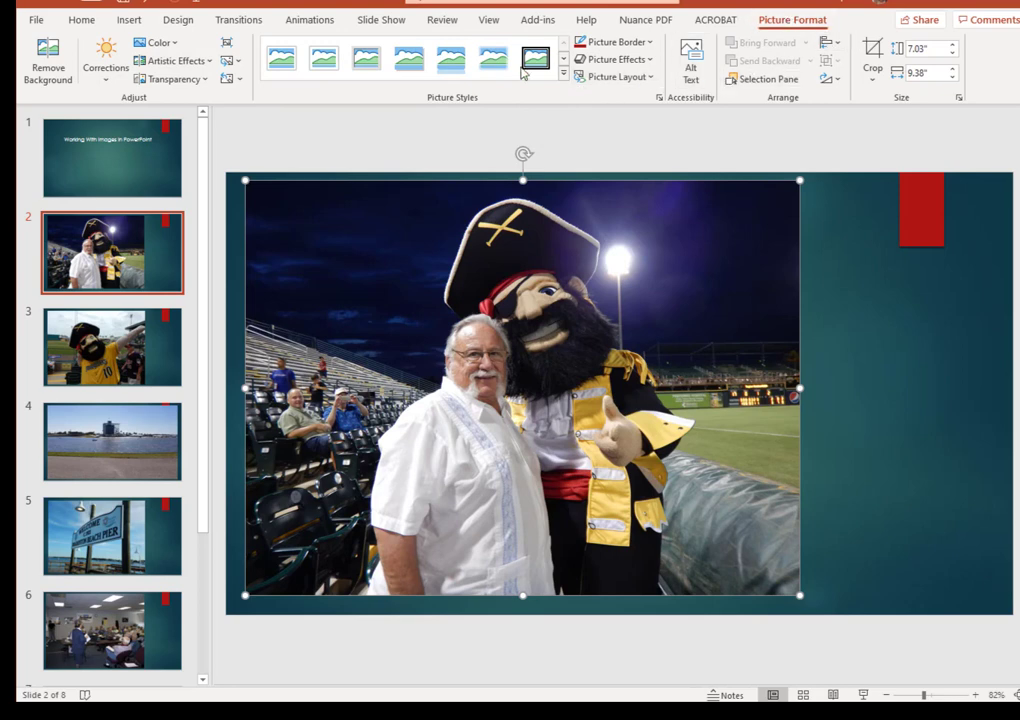
left_click(47, 70)
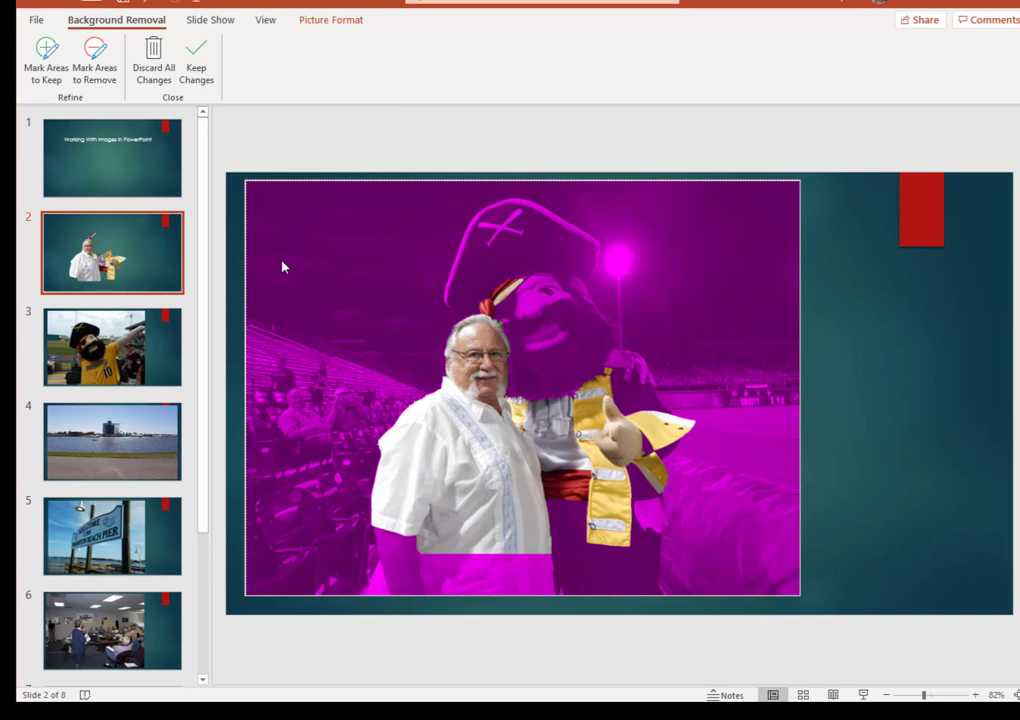
left_click(45, 80)
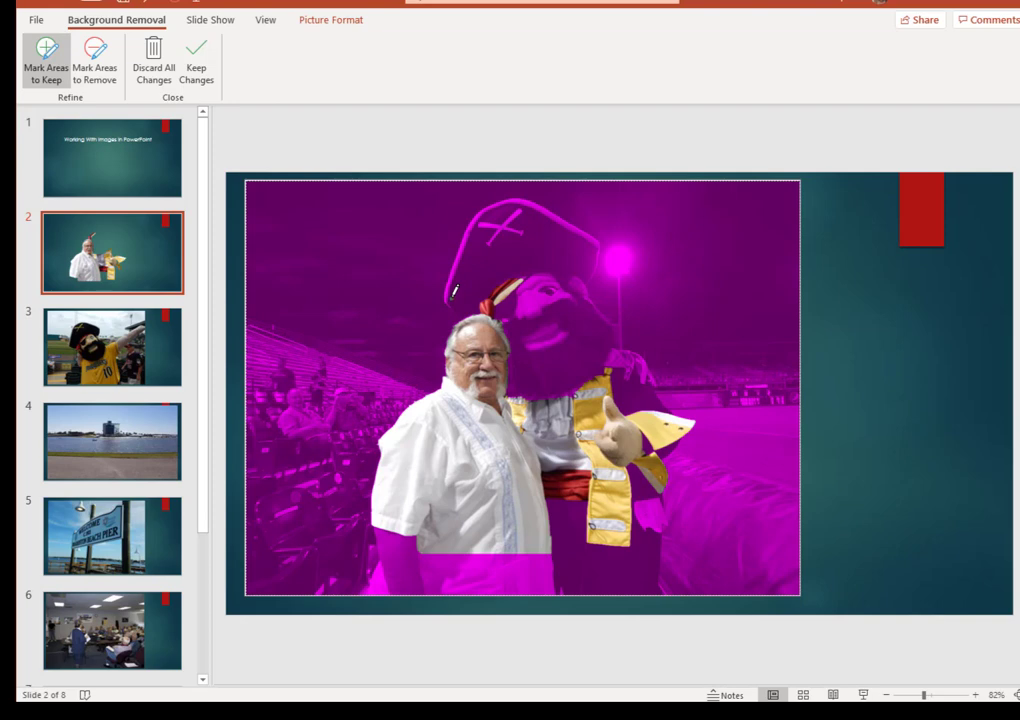
mouse_move(453, 291)
left_mouse_down()
mouse_move(492, 210)
mouse_move(586, 245)
left_mouse_up()
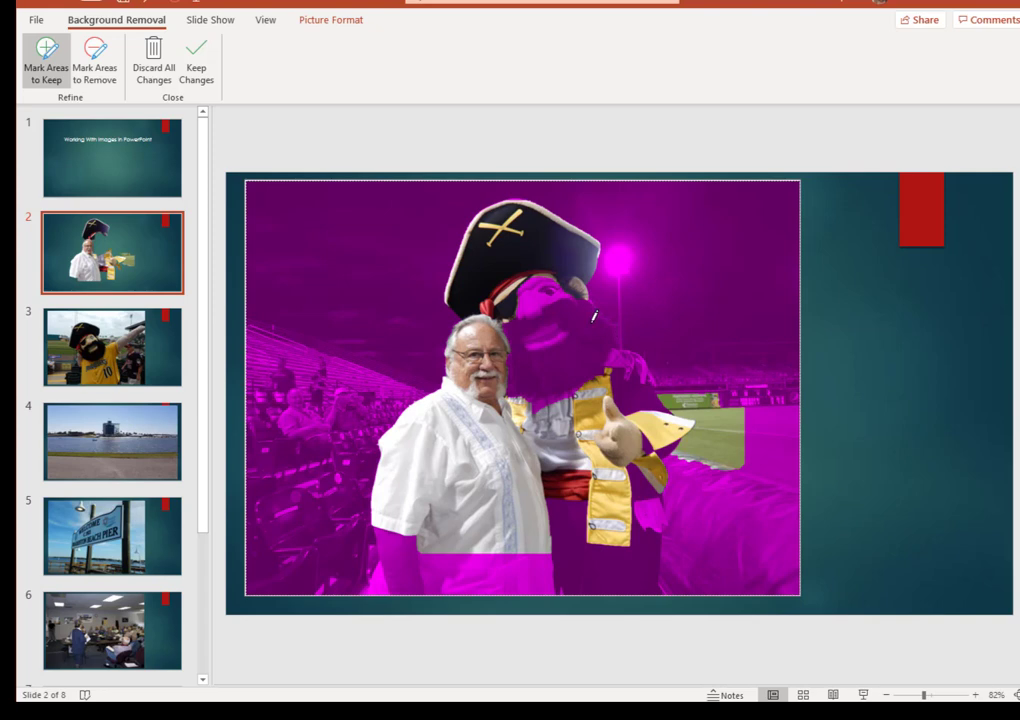
left_click_drag(524, 297, 551, 280)
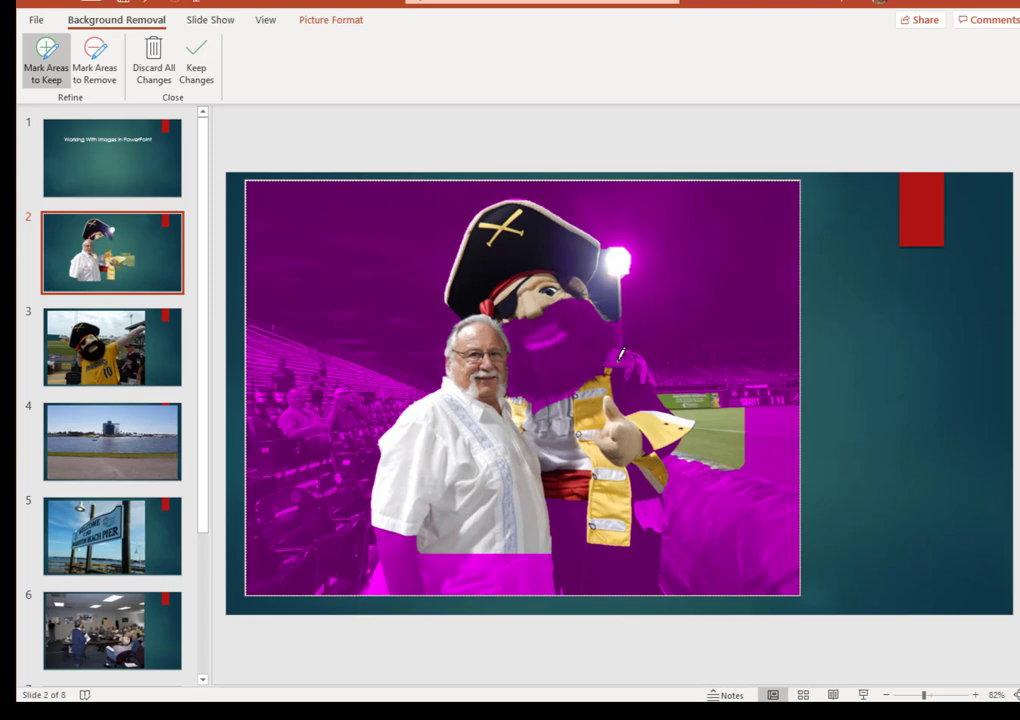
left_click_drag(618, 361, 638, 380)
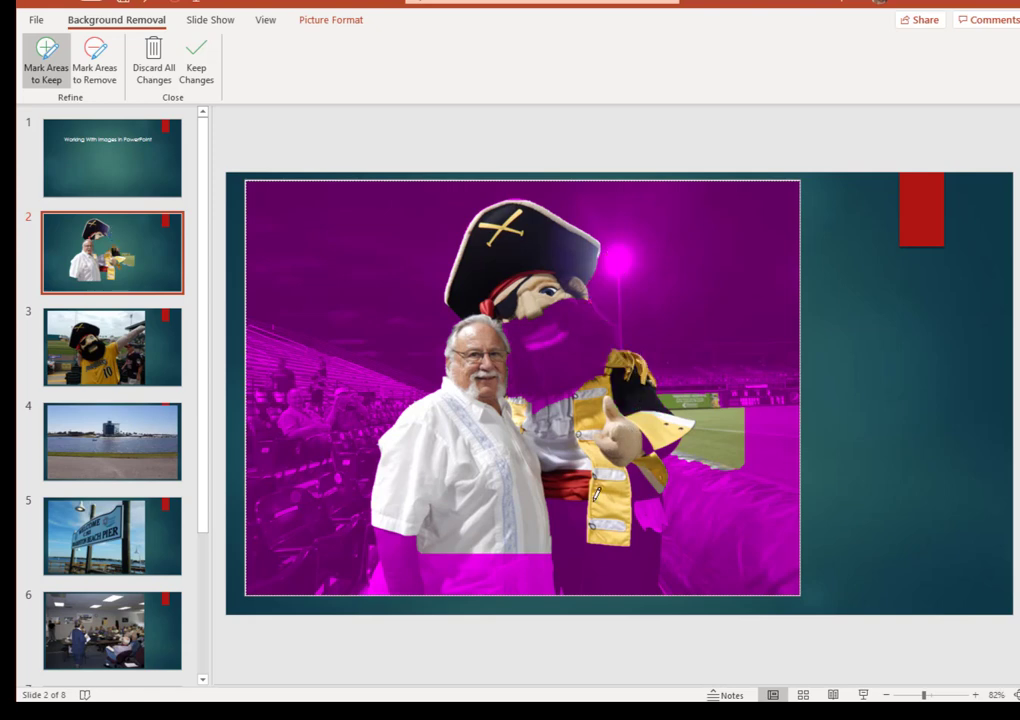
mouse_move(643, 474)
left_mouse_down()
mouse_move(644, 555)
mouse_move(625, 575)
mouse_move(566, 566)
mouse_move(567, 501)
mouse_move(567, 517)
left_mouse_up()
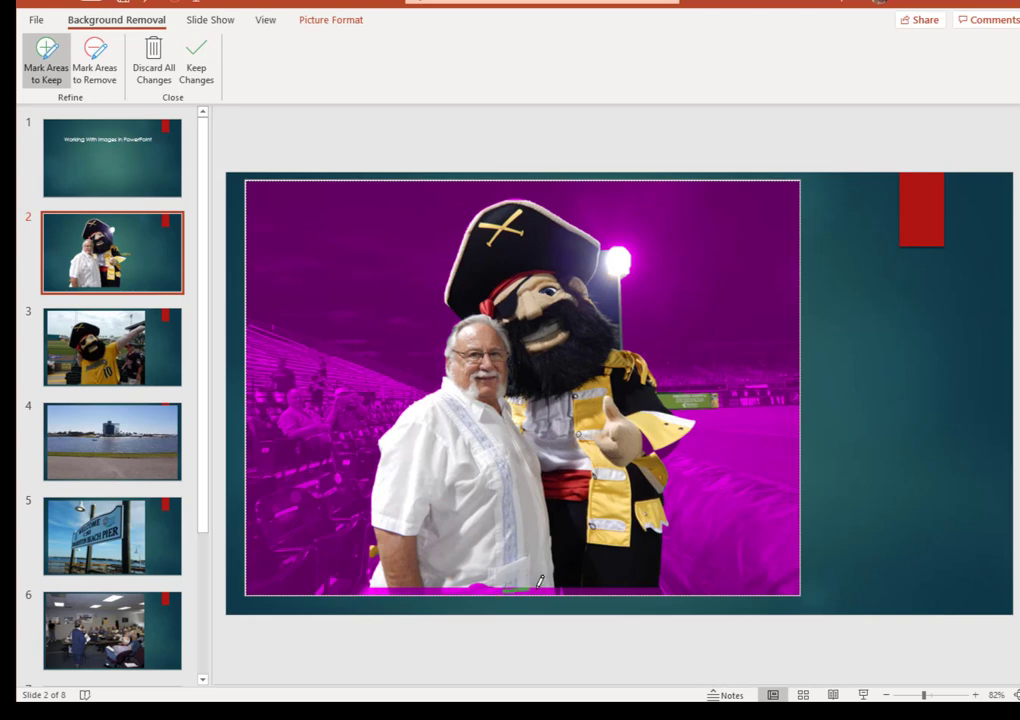
left_click_drag(506, 589, 604, 584)
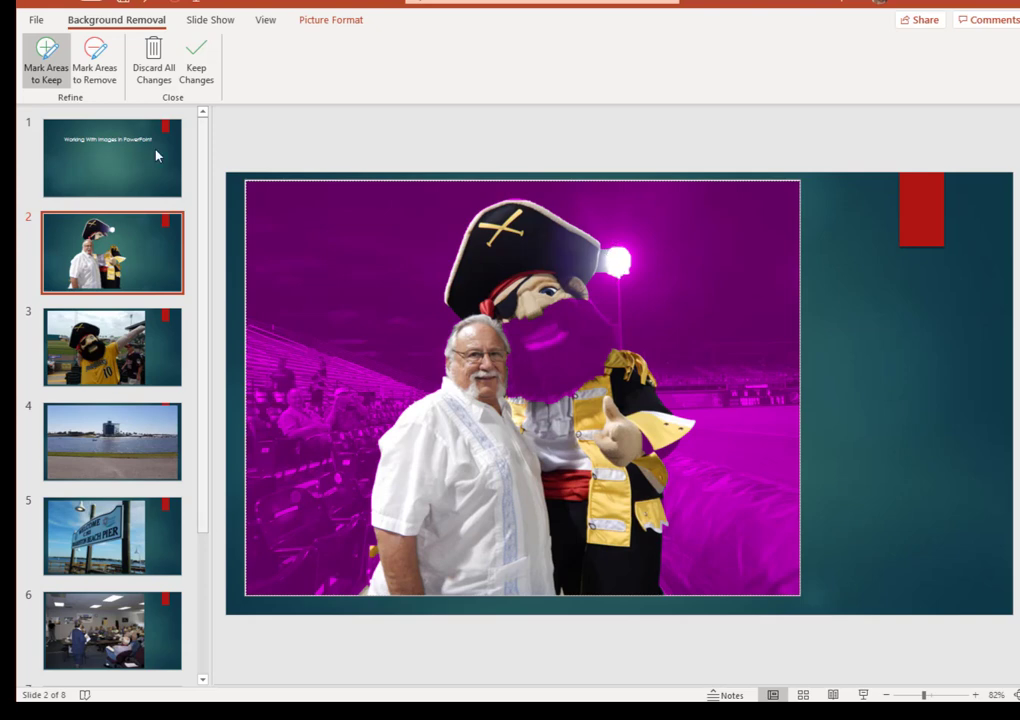
Step: Mark the stadium light for removal and the mascot's beard to keep, and apply the background removal
left_click(95, 62)
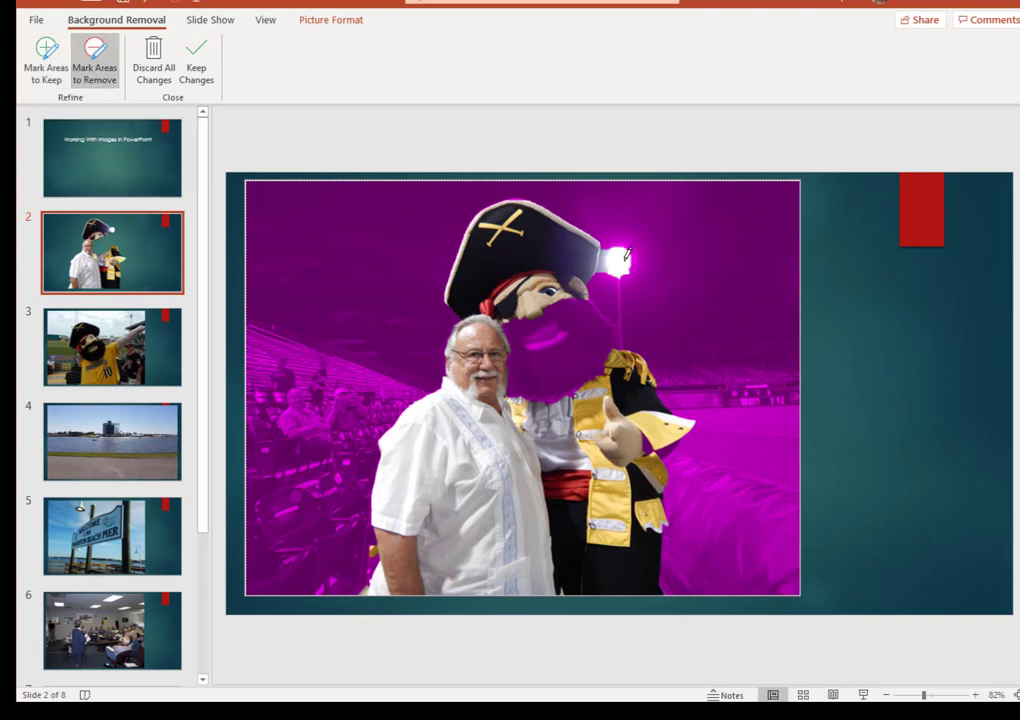
left_click_drag(622, 254, 623, 271)
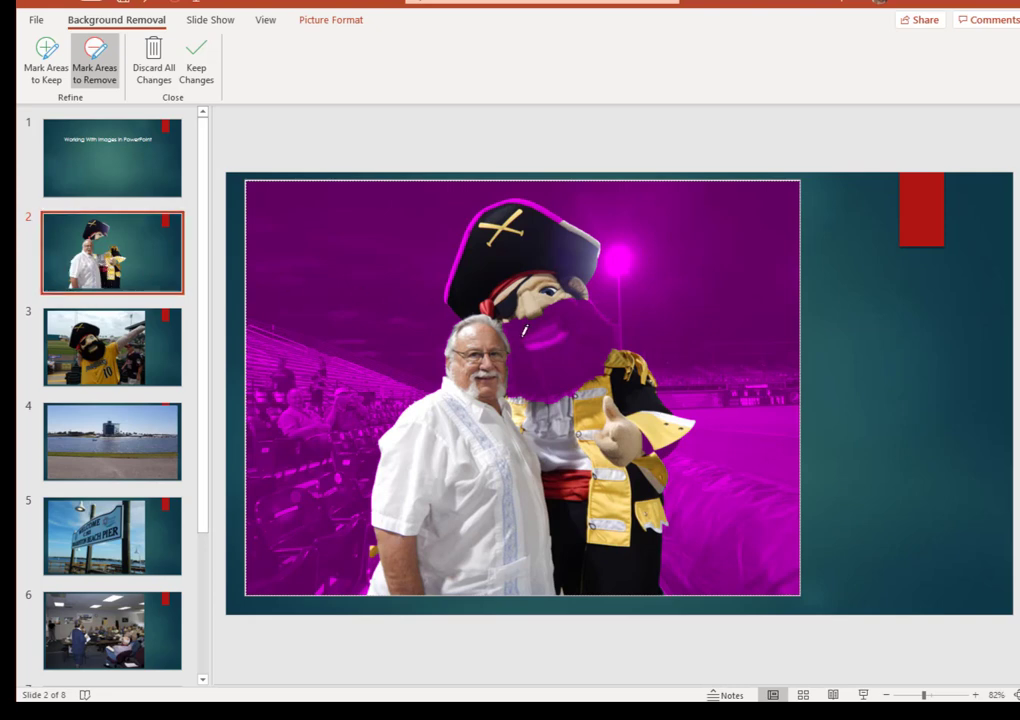
left_click(47, 70)
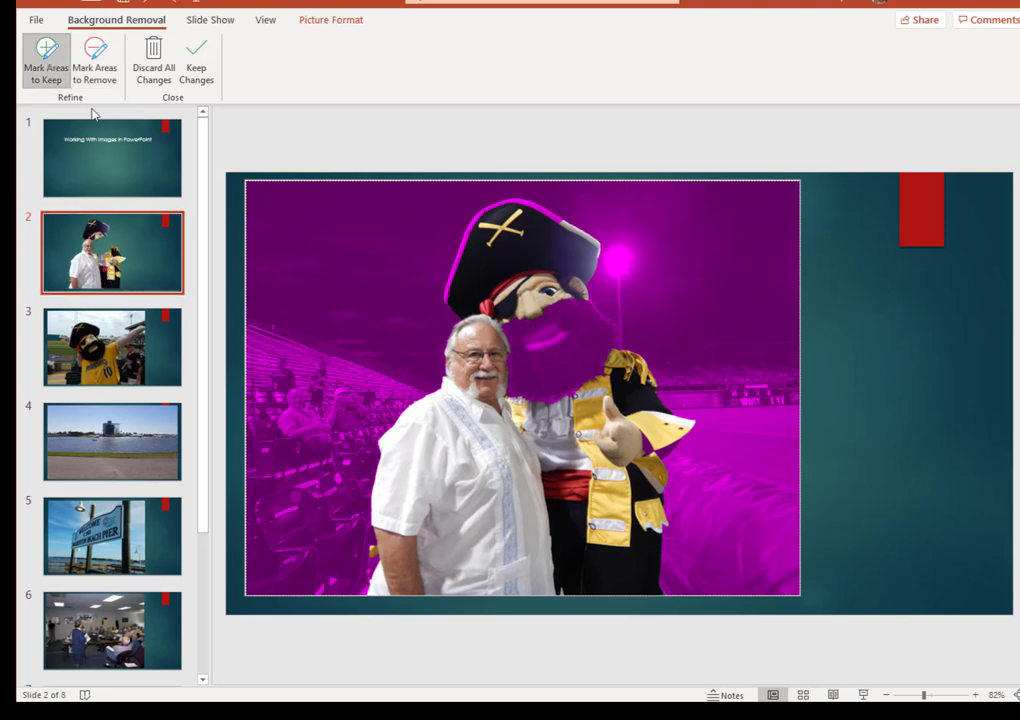
mouse_move(516, 335)
left_mouse_down()
mouse_move(566, 314)
mouse_move(594, 318)
mouse_move(590, 352)
mouse_move(541, 374)
mouse_move(523, 342)
left_mouse_up()
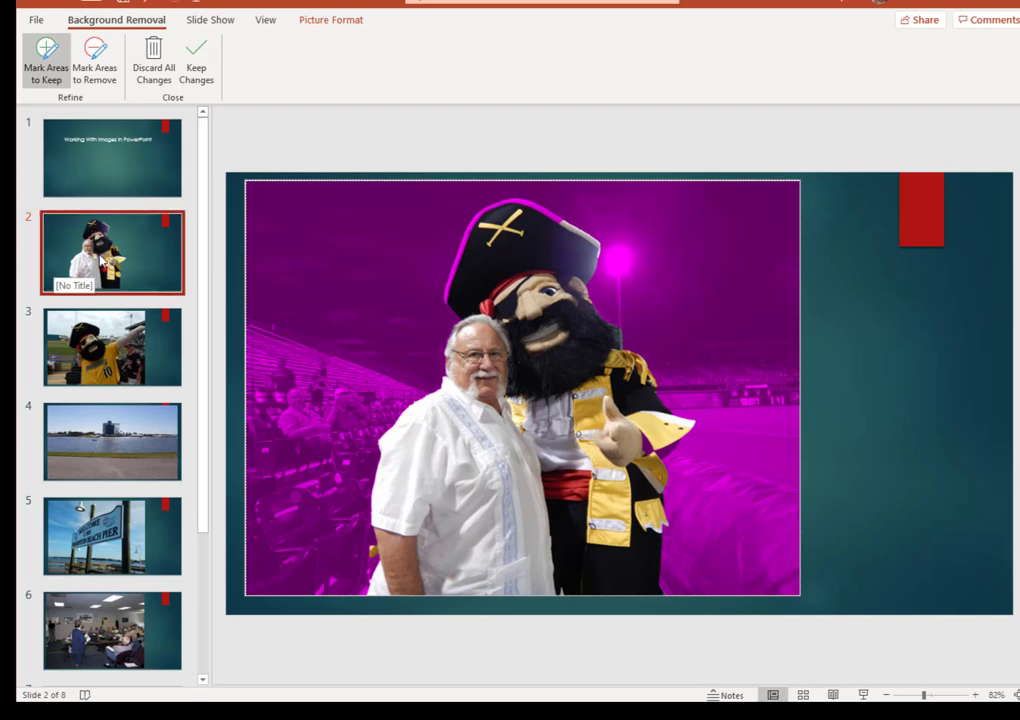
left_click(195, 77)
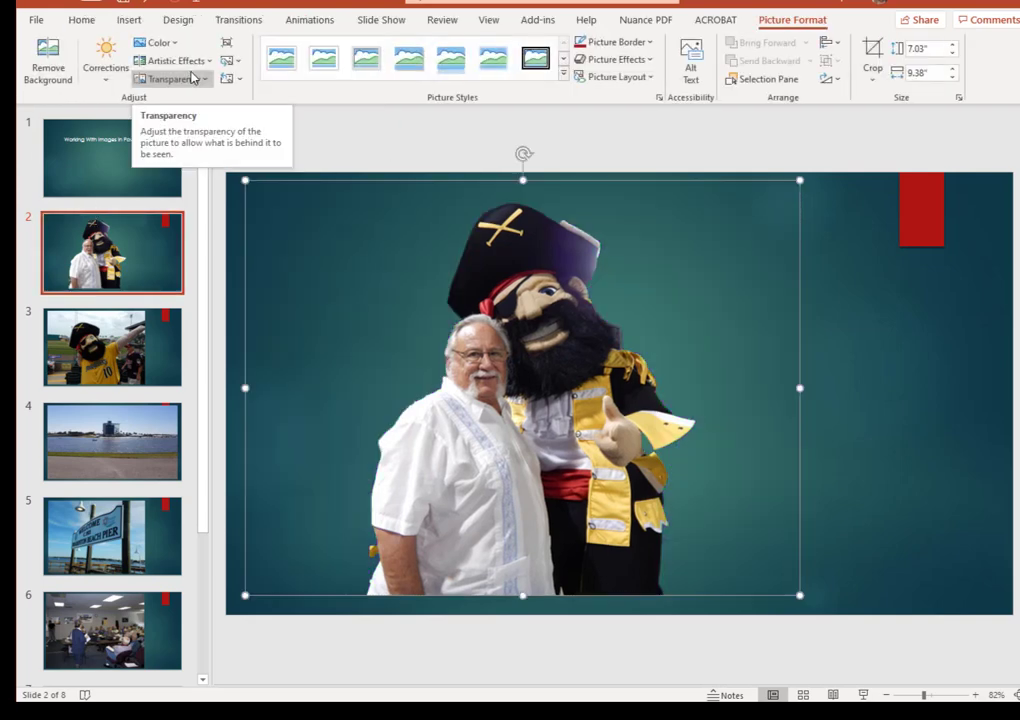
Step: Insert the lakeside photo 20180414_105114.jpg from this device onto slide 2
left_click(291, 203)
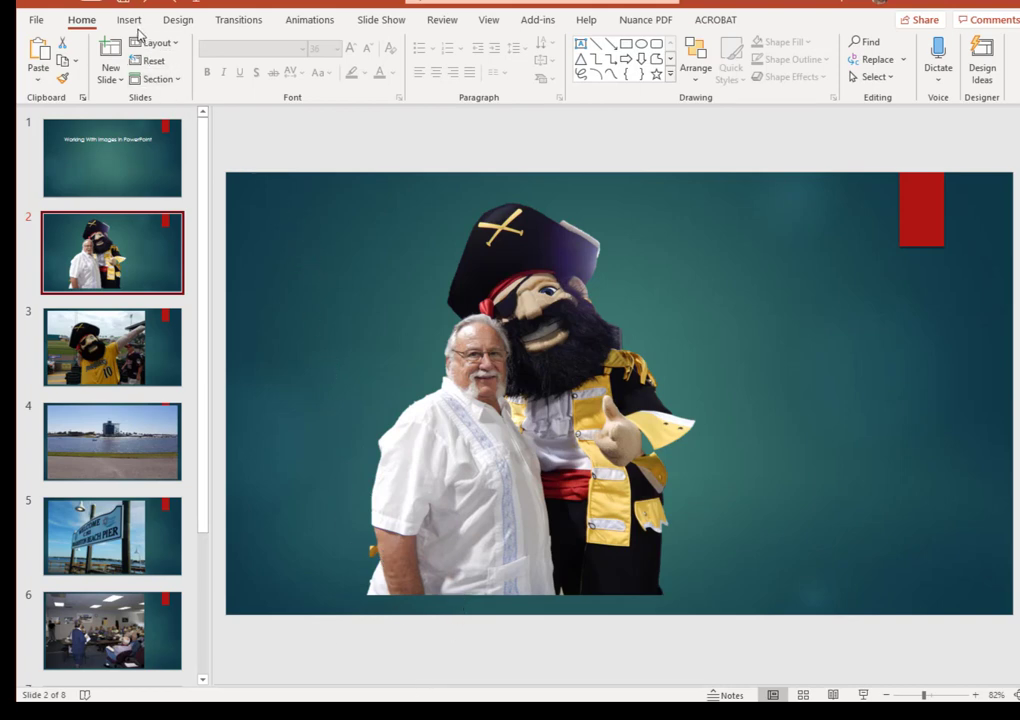
left_click(134, 22)
left_click(127, 58)
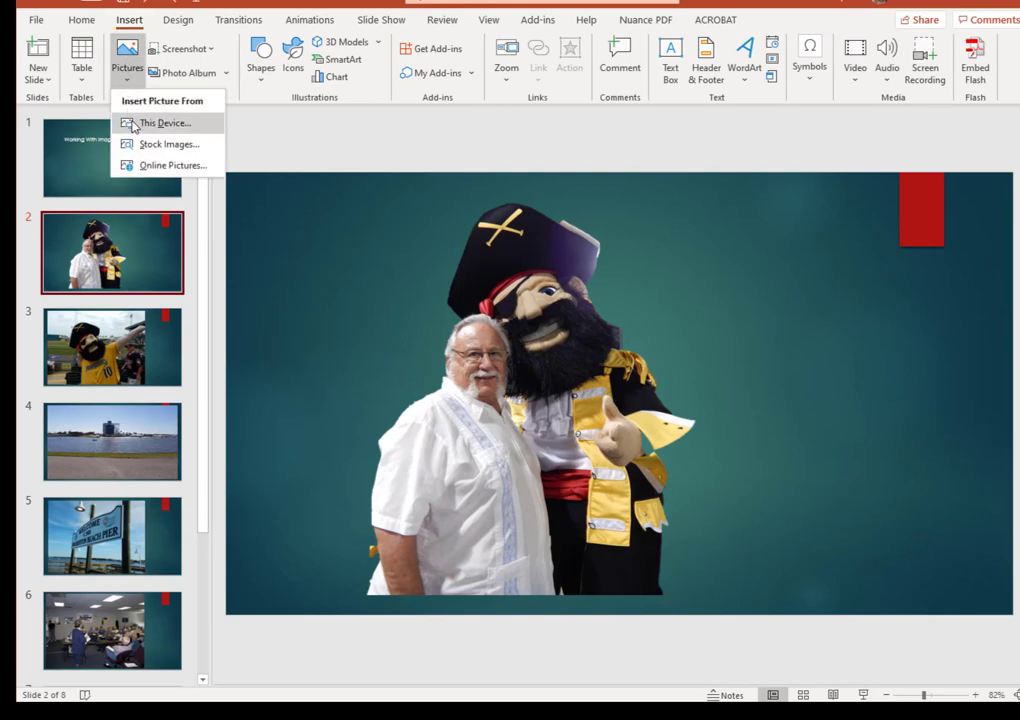
left_click(137, 124)
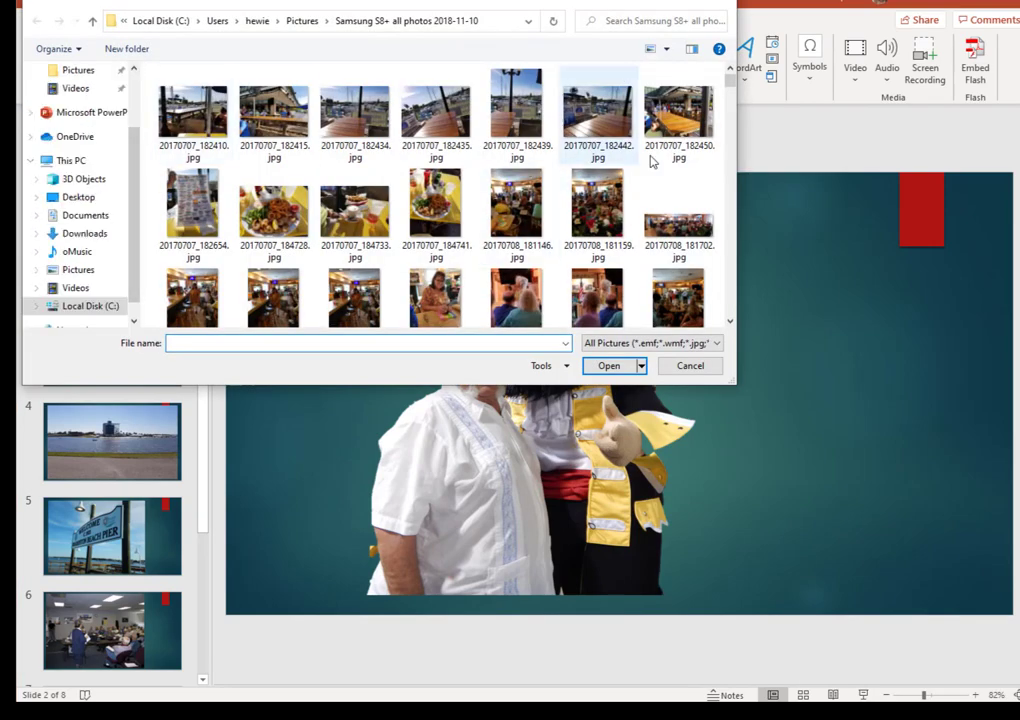
scroll(521, 141, "down", 5)
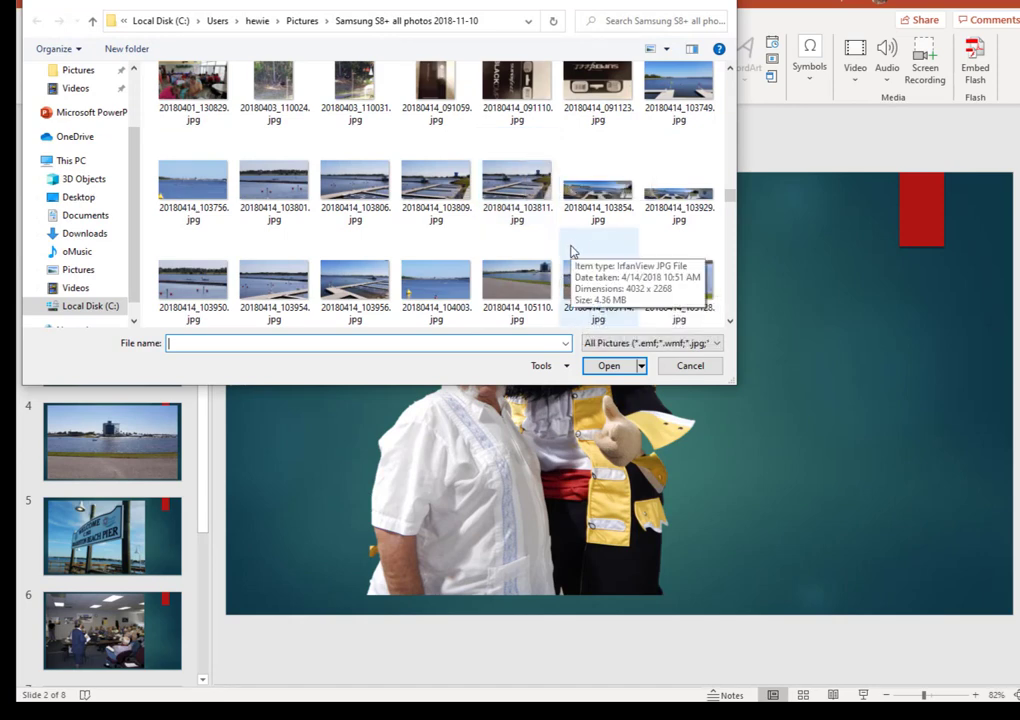
left_click(604, 288)
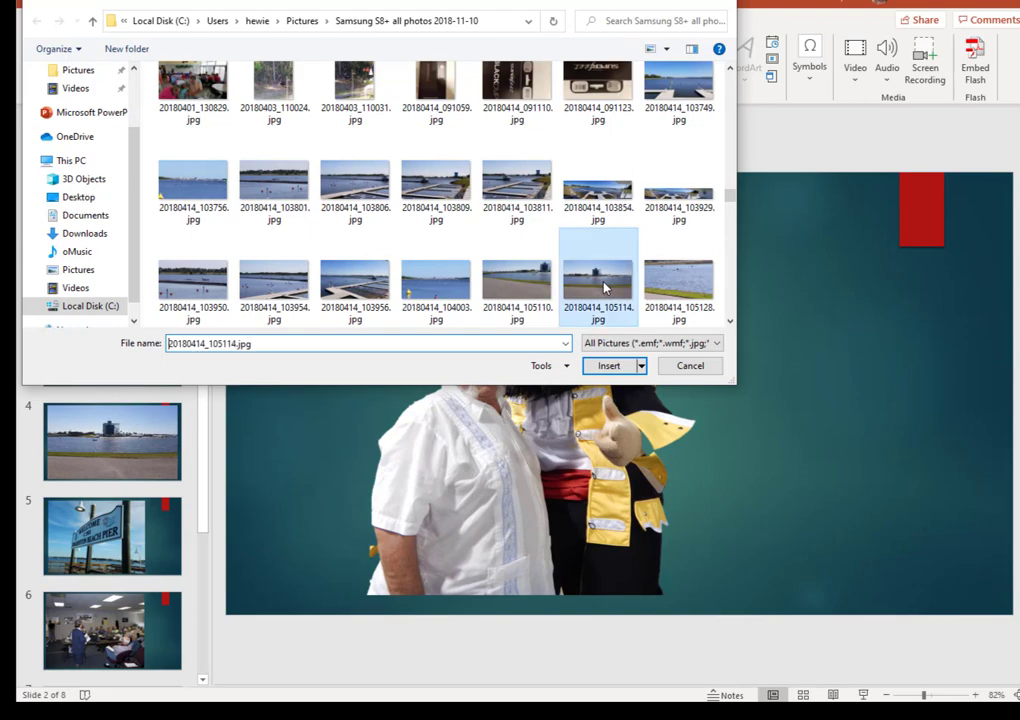
left_click(600, 369)
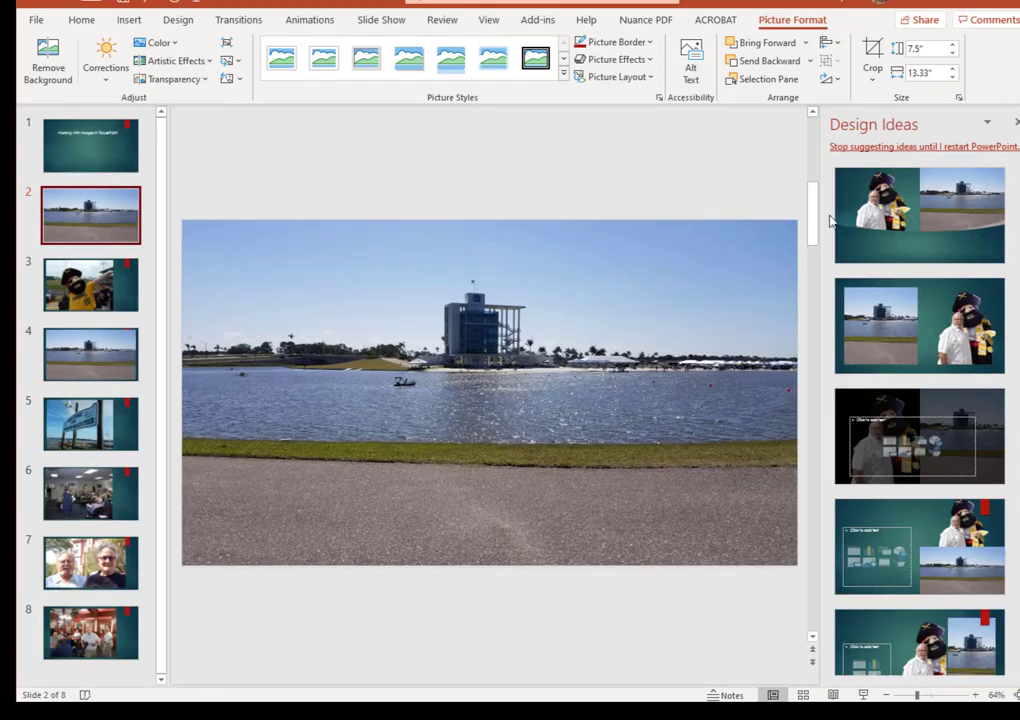
Step: Dismiss the design suggestions and send the lakeside photo backward behind the man and mascot cutout
left_click(1016, 122)
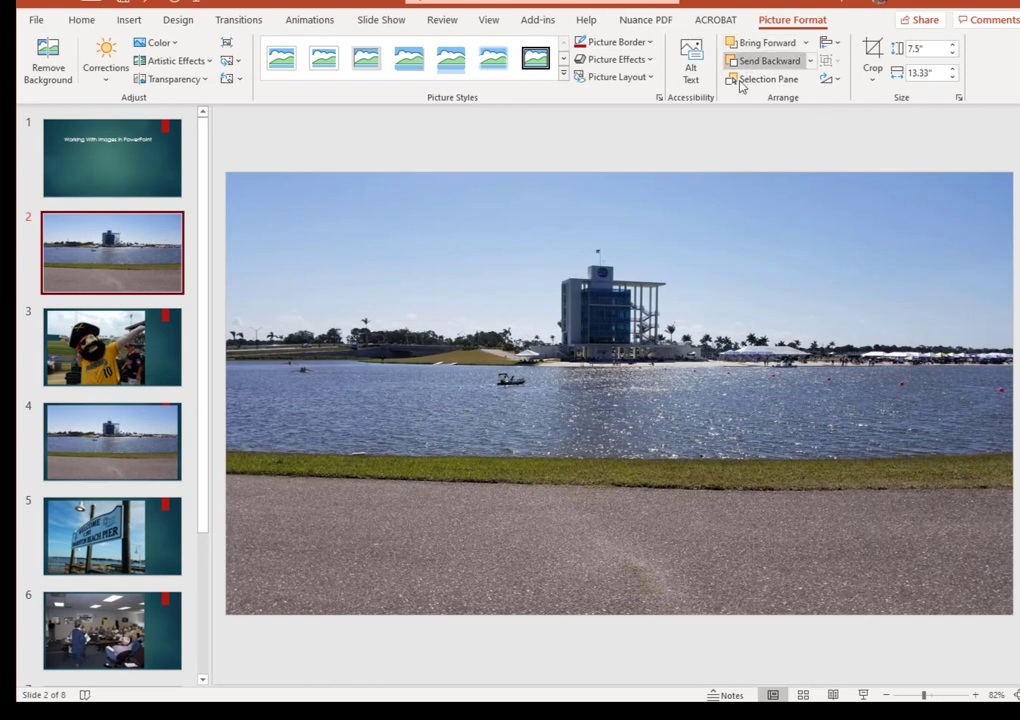
left_click(683, 246)
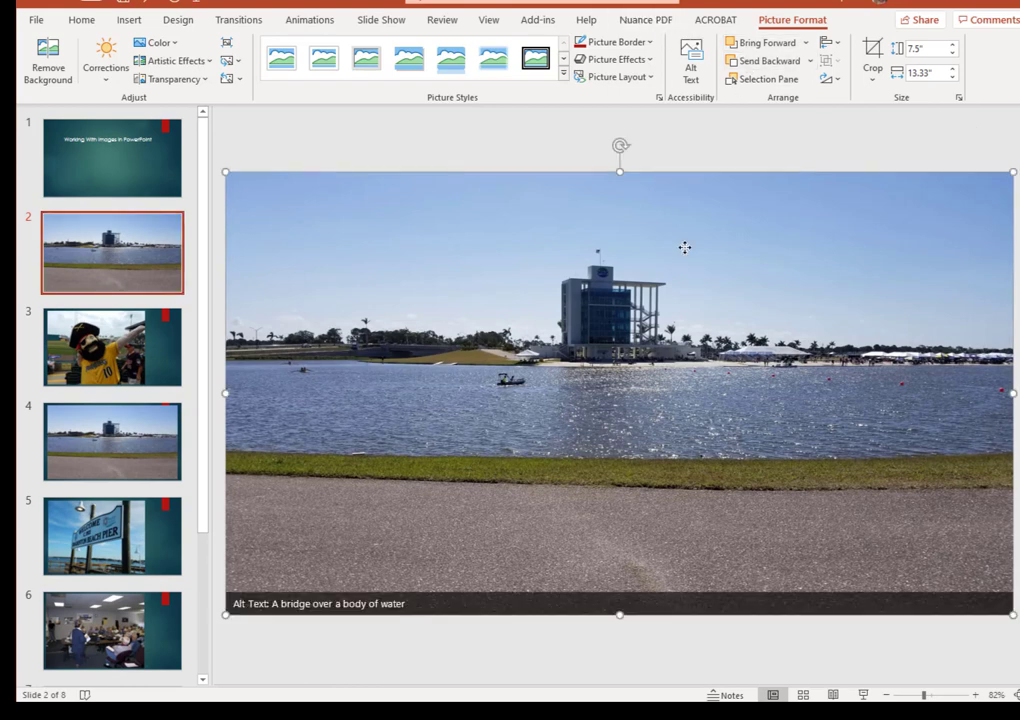
left_click(768, 61)
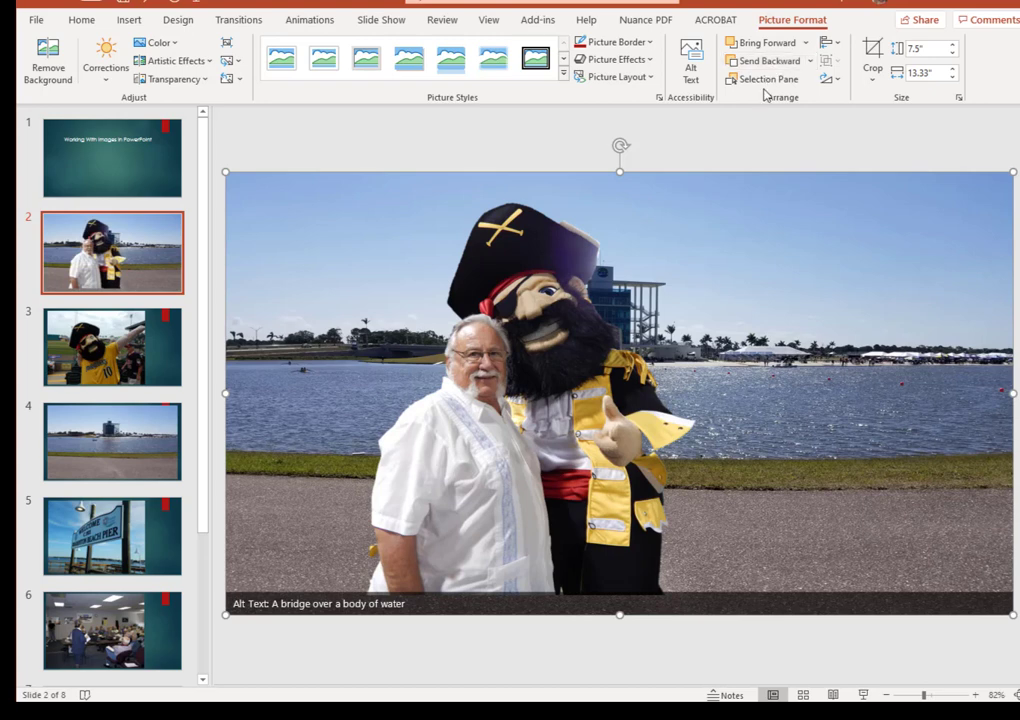
Step: Move the man and mascot cutout to the slide's lower-left corner and shrink it to about 6.3" by 8.39"
left_click(565, 415)
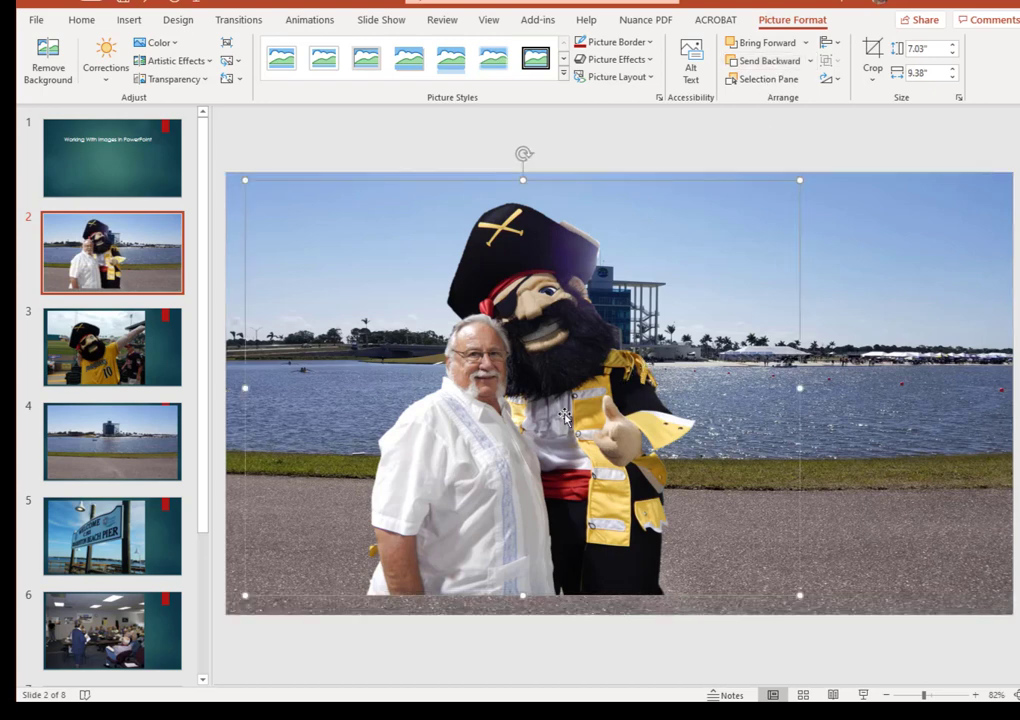
left_click_drag(565, 415, 448, 428)
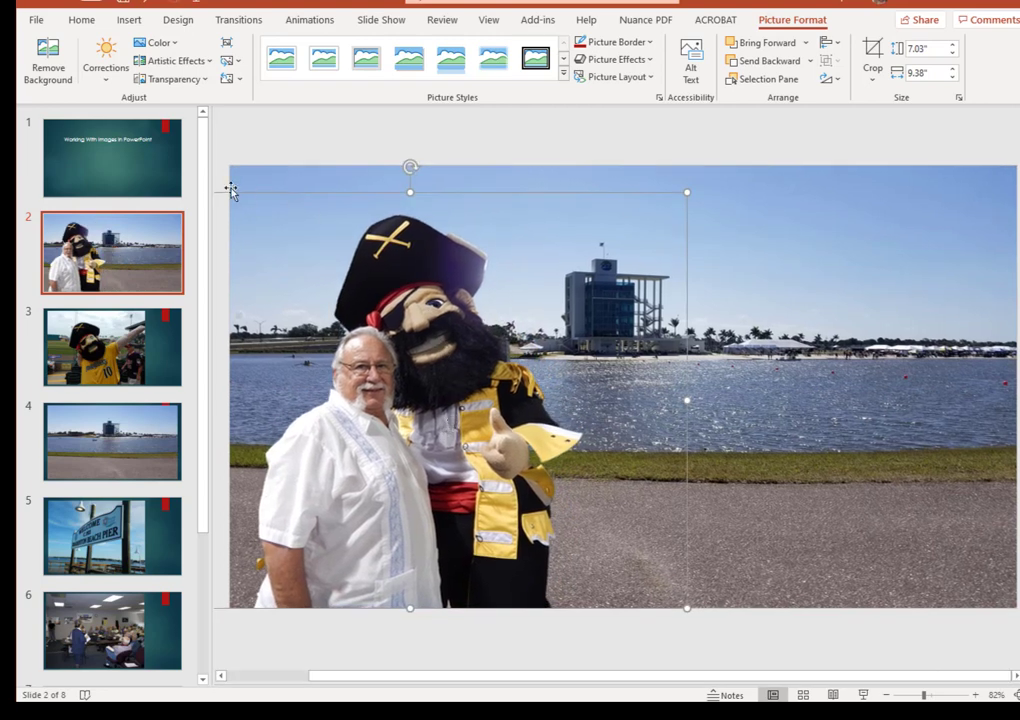
left_click_drag(686, 191, 583, 234)
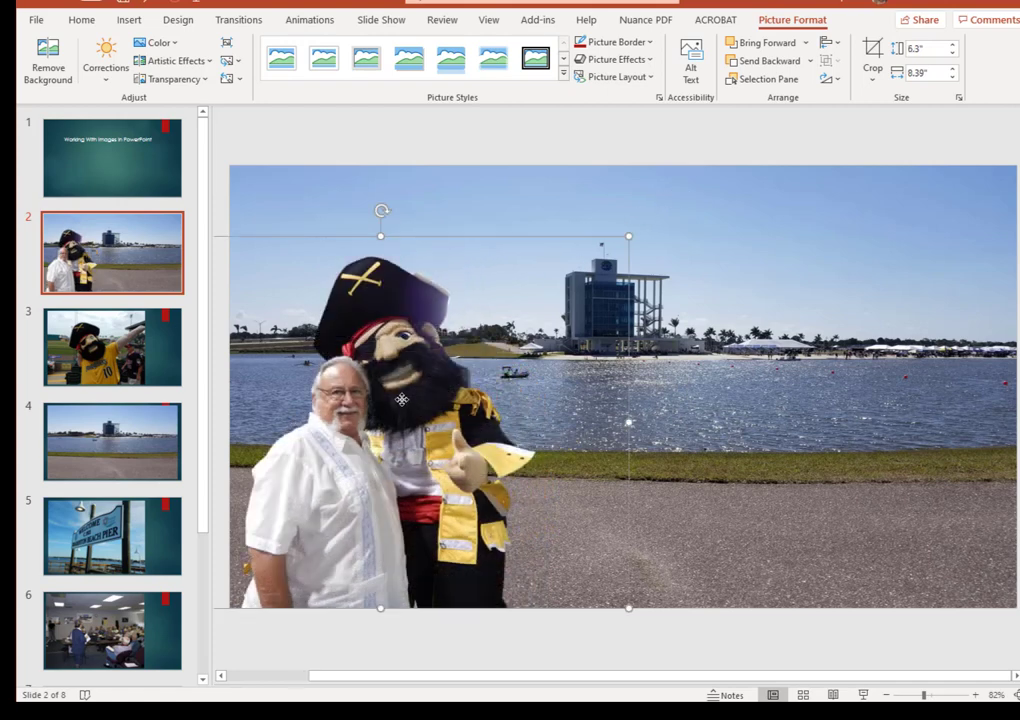
mouse_move(402, 397)
left_mouse_down()
mouse_move(397, 388)
mouse_move(387, 399)
left_mouse_up()
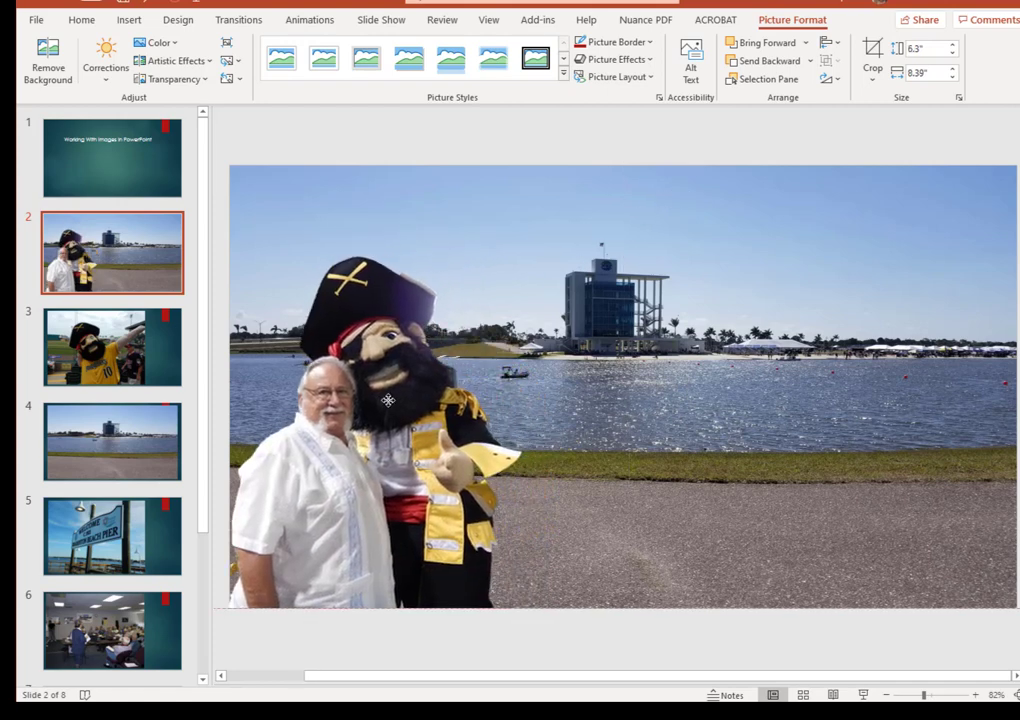
left_click(751, 545)
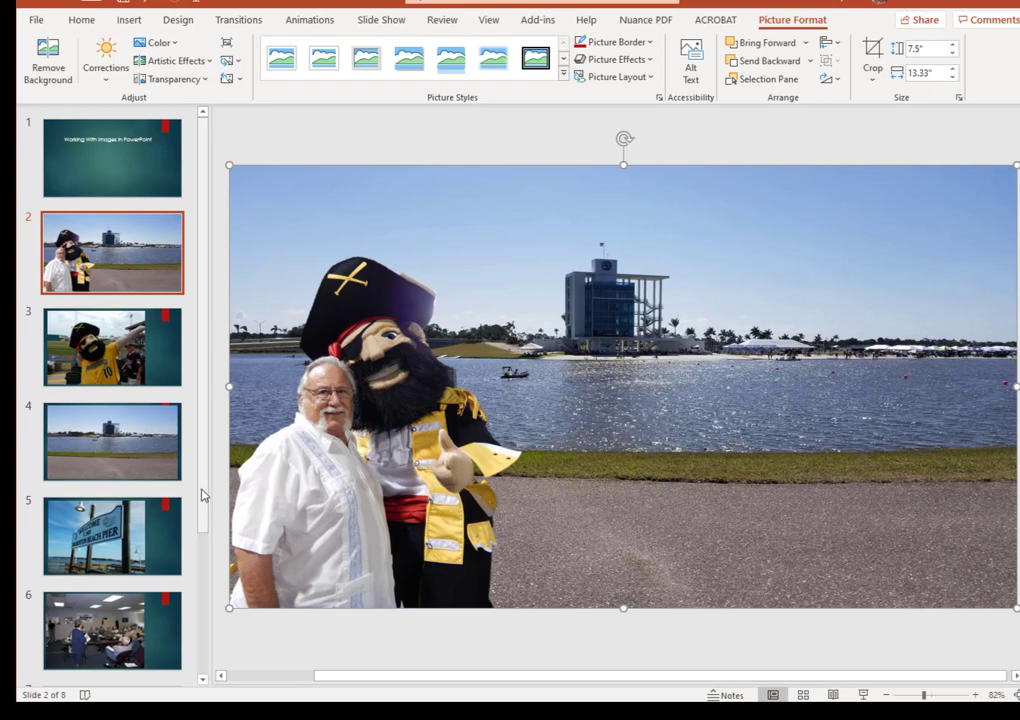
Step: Open slide 8 with the restaurant photo
left_click_drag(201, 488, 164, 655)
left_click(119, 623)
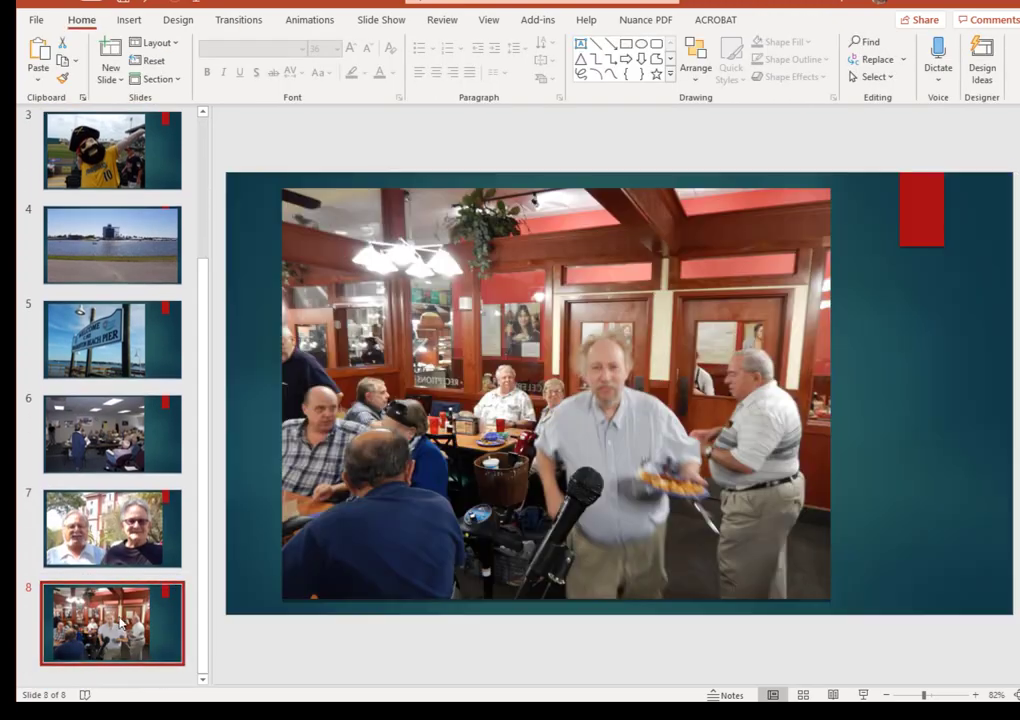